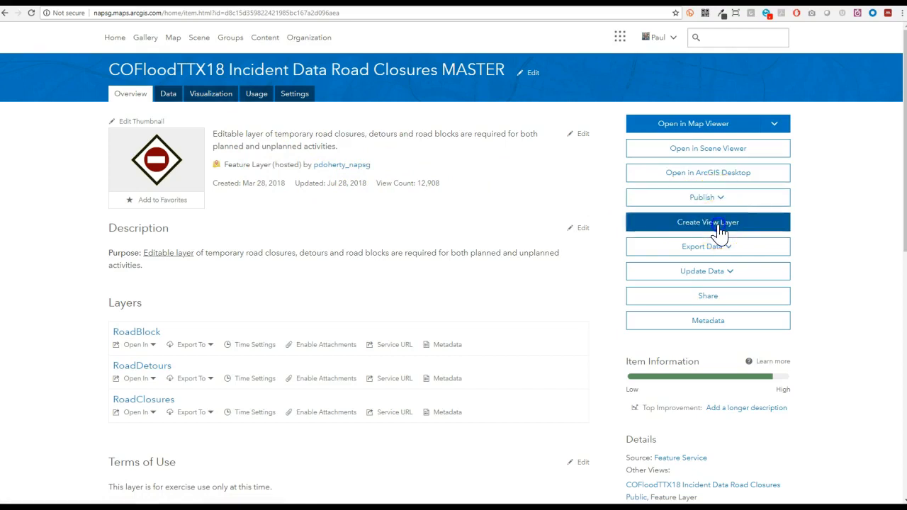
Step: Try to create a view layer titled "COFloodTTX18 Incident Data Road Closures Interagency" from the MASTER layer
{"action": "left_click", "coordinate": [719, 227]}
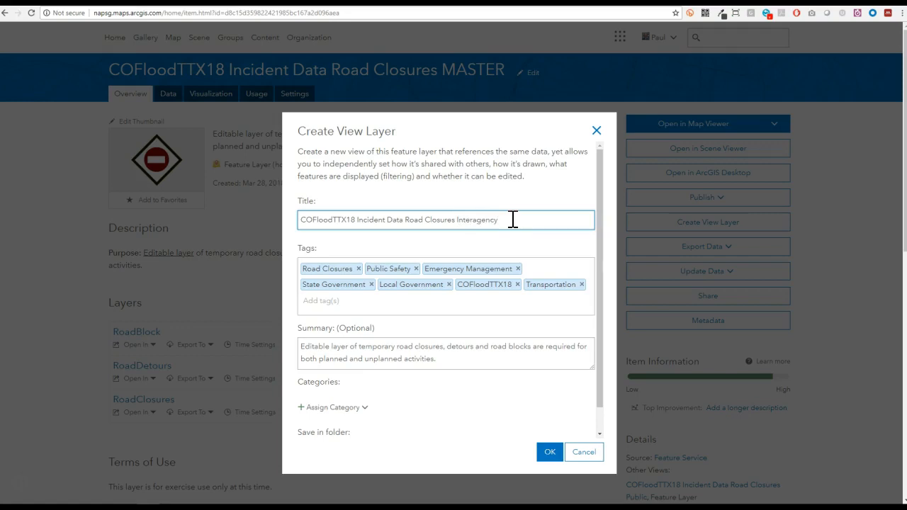
{"action": "left_click", "coordinate": [584, 453]}
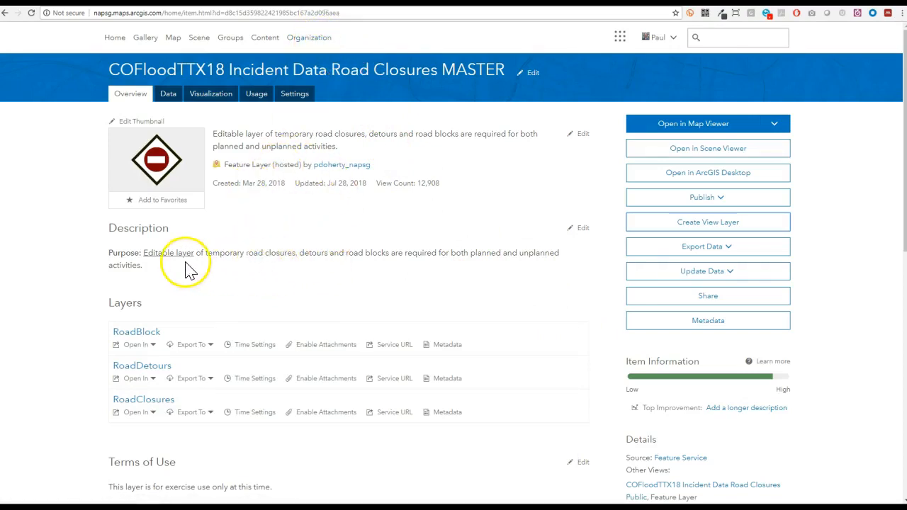
Step: Review the editing, tracking and sync settings of the MASTER road closures feature layer
{"action": "left_click", "coordinate": [295, 95]}
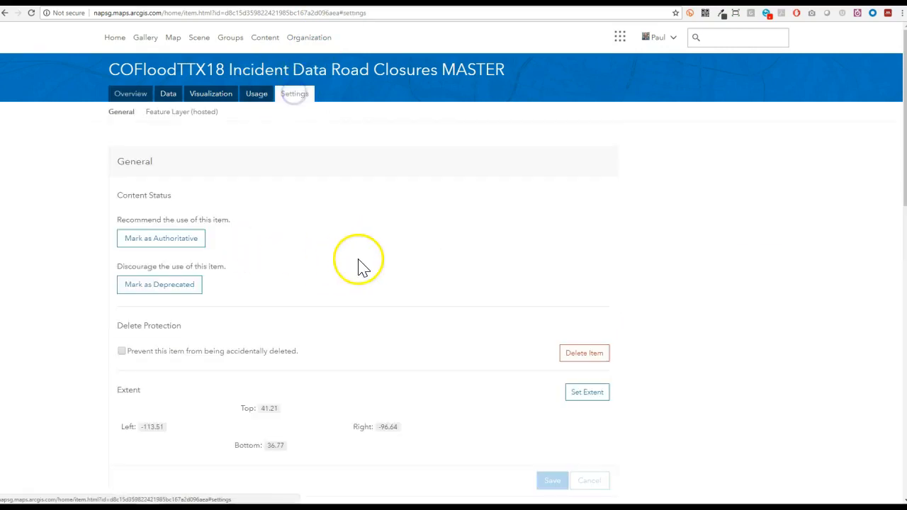
{"action": "scroll", "coordinate": [305, 268], "scroll_direction": "down", "scroll_amount": 4}
{"action": "scroll", "coordinate": [304, 268], "scroll_direction": "down", "scroll_amount": 1}
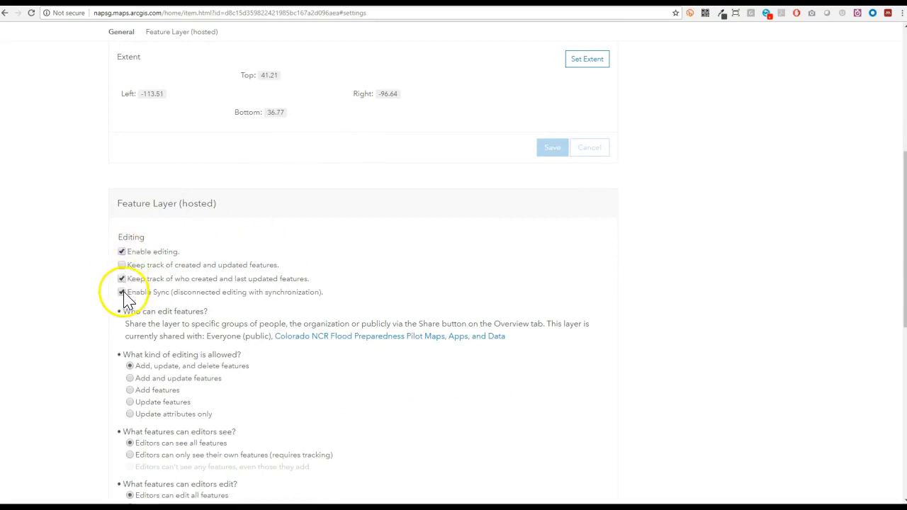
{"action": "scroll", "coordinate": [319, 248], "scroll_direction": "up", "scroll_amount": 5}
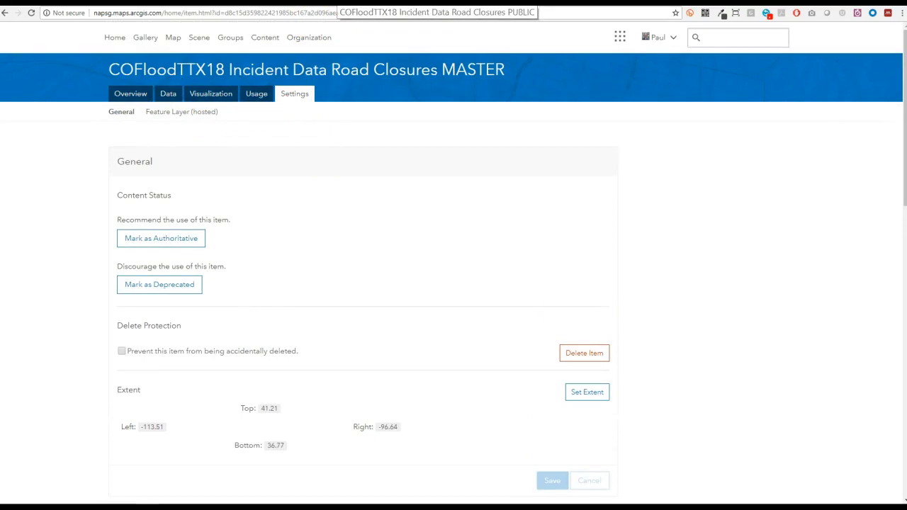
Step: Switch to the PUBLIC road closures view and review its editing and sync settings
{"action": "left_click", "coordinate": [438, 2]}
{"action": "left_click", "coordinate": [531, 69]}
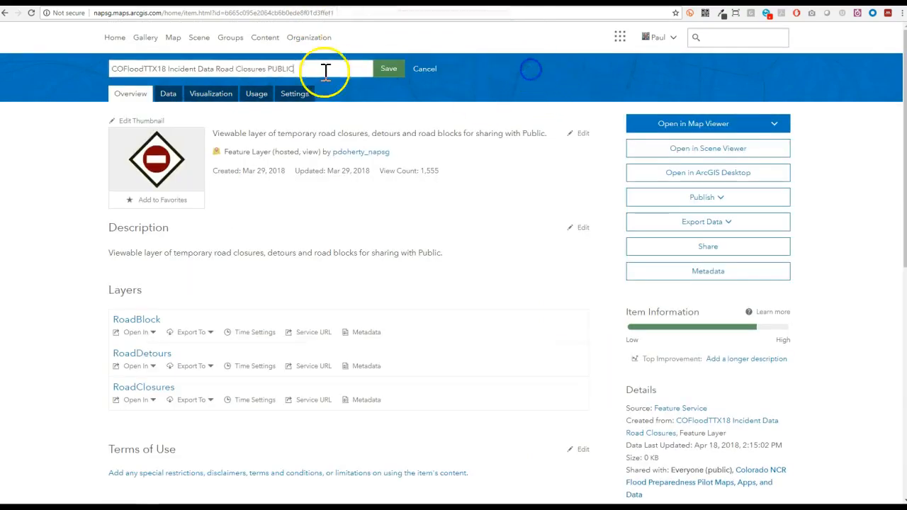
{"action": "left_click", "coordinate": [420, 69]}
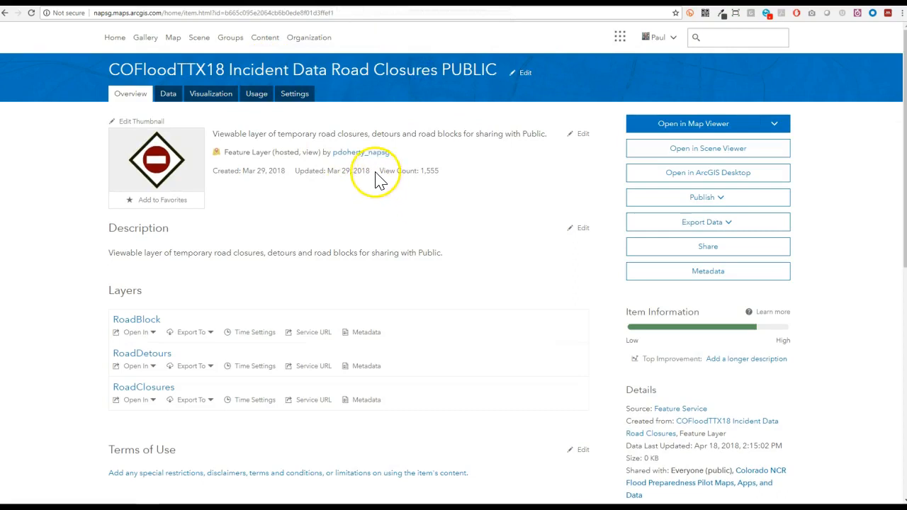
{"action": "left_click", "coordinate": [303, 102]}
{"action": "scroll", "coordinate": [304, 233], "scroll_direction": "down", "scroll_amount": 4}
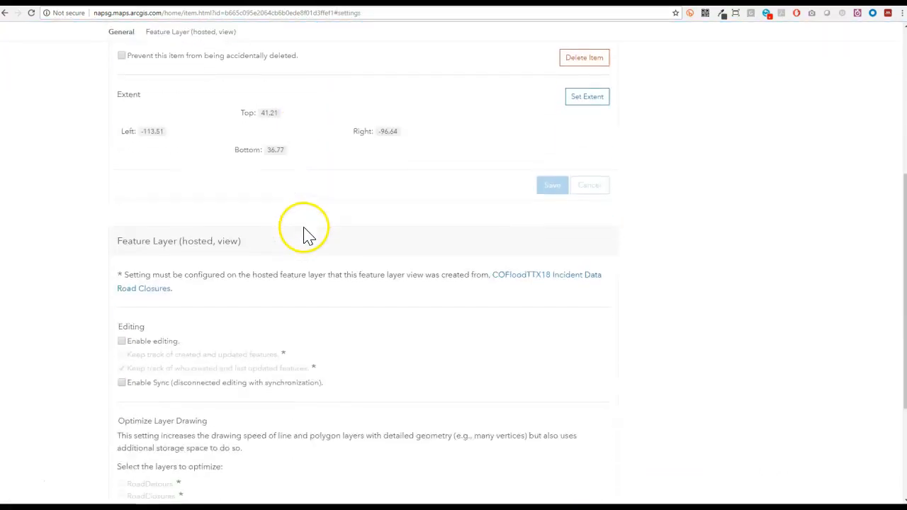
{"action": "scroll", "coordinate": [303, 234], "scroll_direction": "down", "scroll_amount": 1}
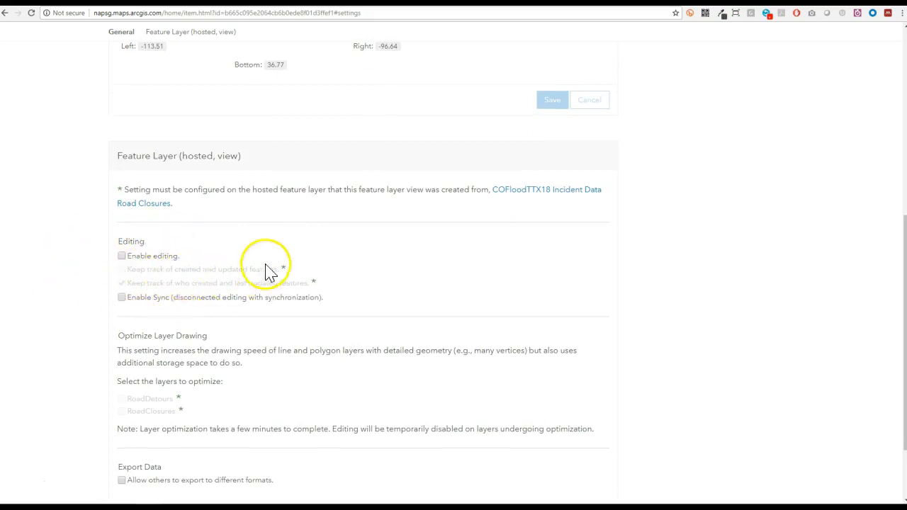
{"action": "scroll", "coordinate": [269, 262], "scroll_direction": "up", "scroll_amount": 5}
Step: Compare the RoadBlock data tables of the PUBLIC view and the MASTER layer
{"action": "left_click", "coordinate": [170, 98]}
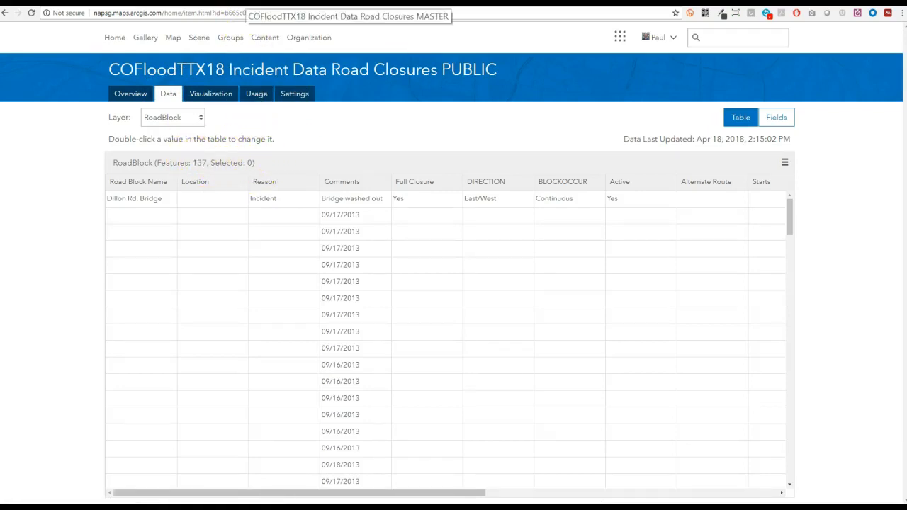
{"action": "left_click", "coordinate": [245, 3]}
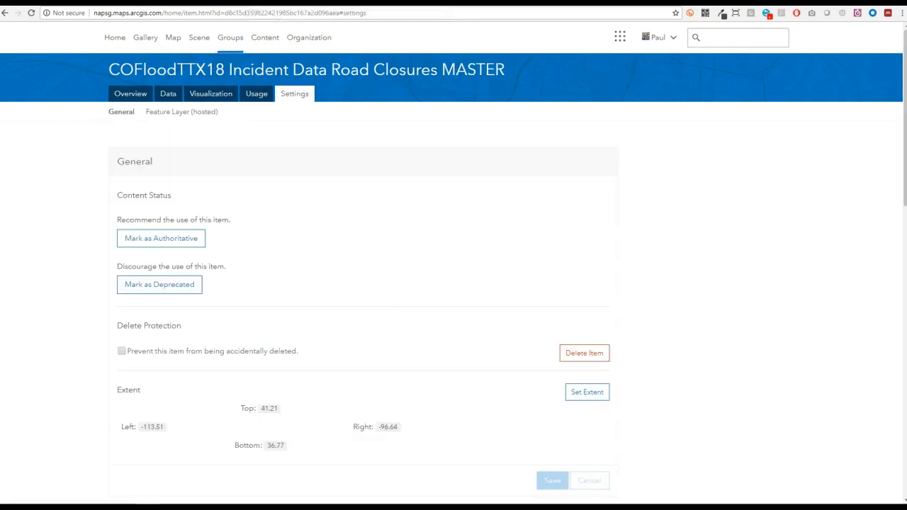
{"action": "left_click", "coordinate": [169, 95]}
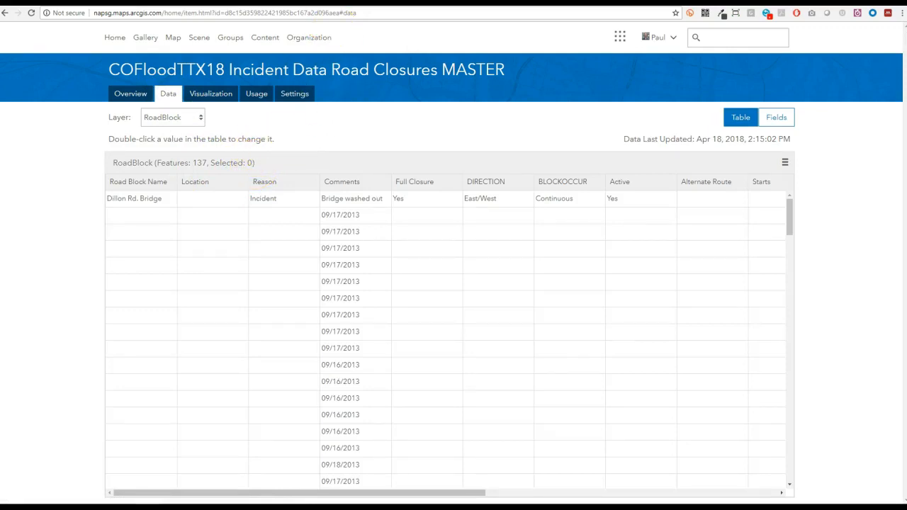
{"action": "left_click", "coordinate": [332, 3]}
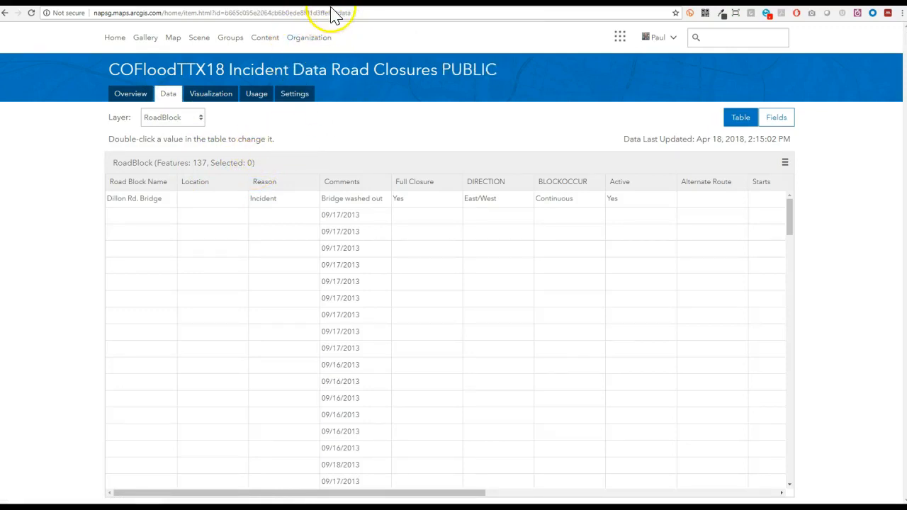
Step: Exclude the Creator and Editor fields from the RoadBlock layer's view definition in the PUBLIC view and apply the change
{"action": "left_click", "coordinate": [217, 99]}
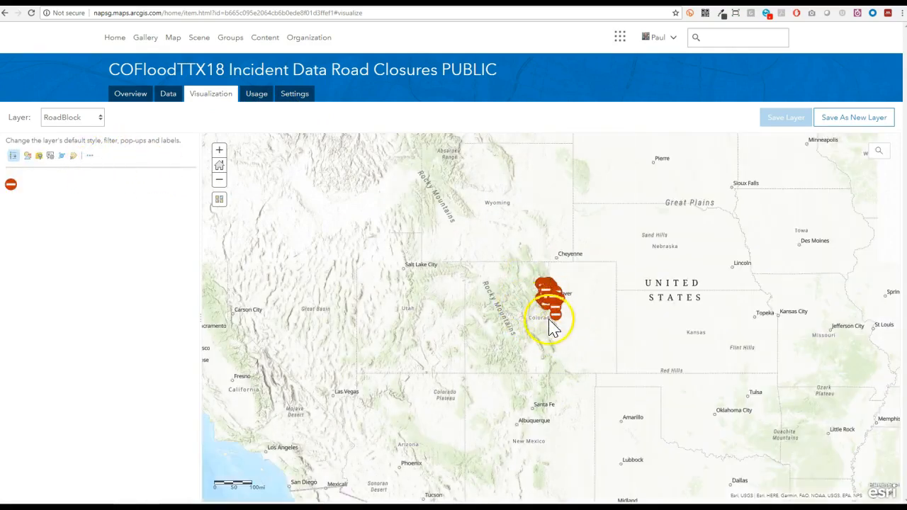
{"action": "left_click", "coordinate": [89, 157]}
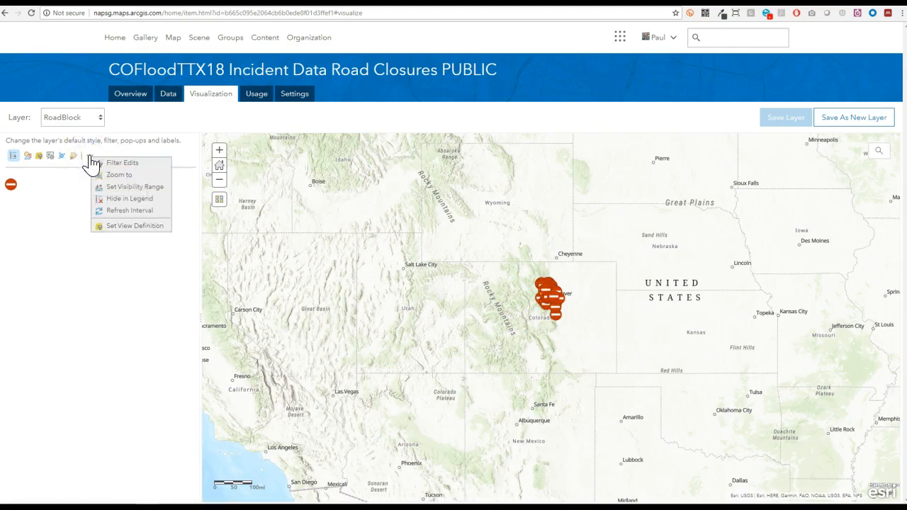
{"action": "left_click", "coordinate": [135, 227]}
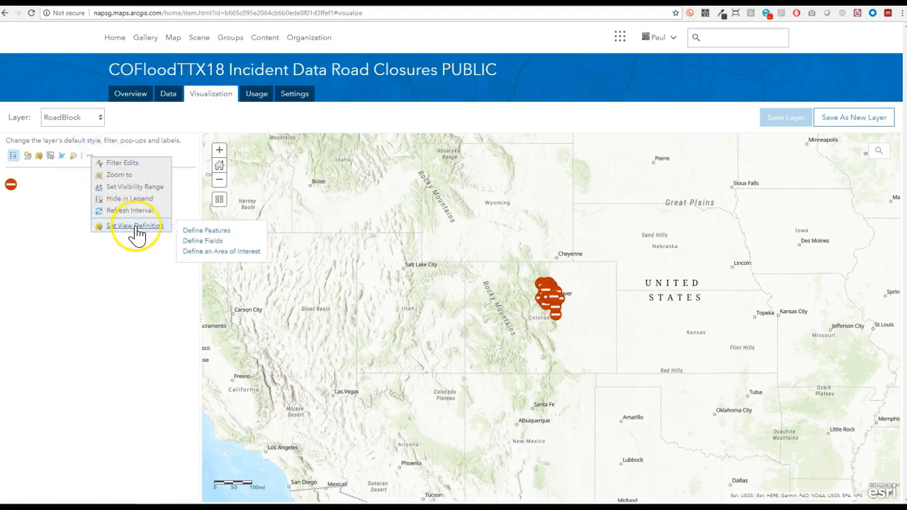
{"action": "left_click", "coordinate": [212, 230]}
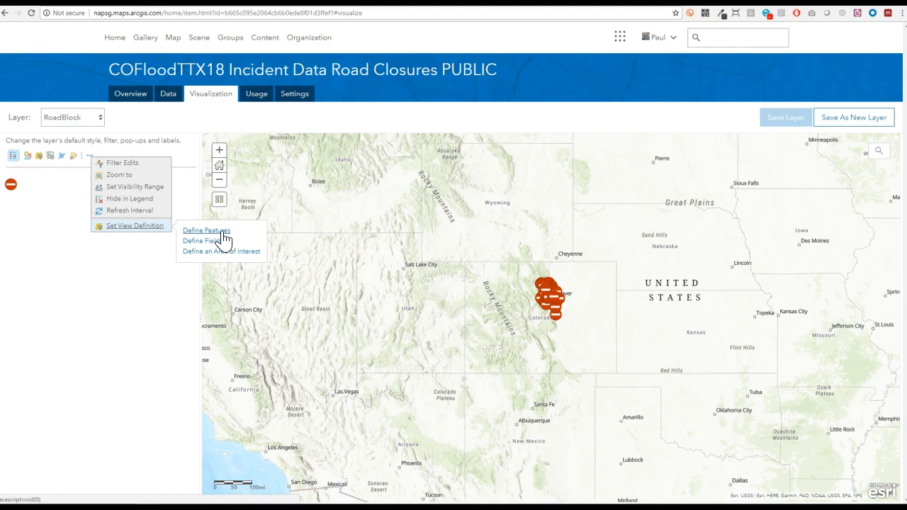
{"action": "left_click", "coordinate": [213, 241]}
{"action": "left_click", "coordinate": [215, 243]}
{"action": "scroll", "coordinate": [350, 333], "scroll_direction": "down", "scroll_amount": 3}
{"action": "scroll", "coordinate": [349, 333], "scroll_direction": "down", "scroll_amount": 2}
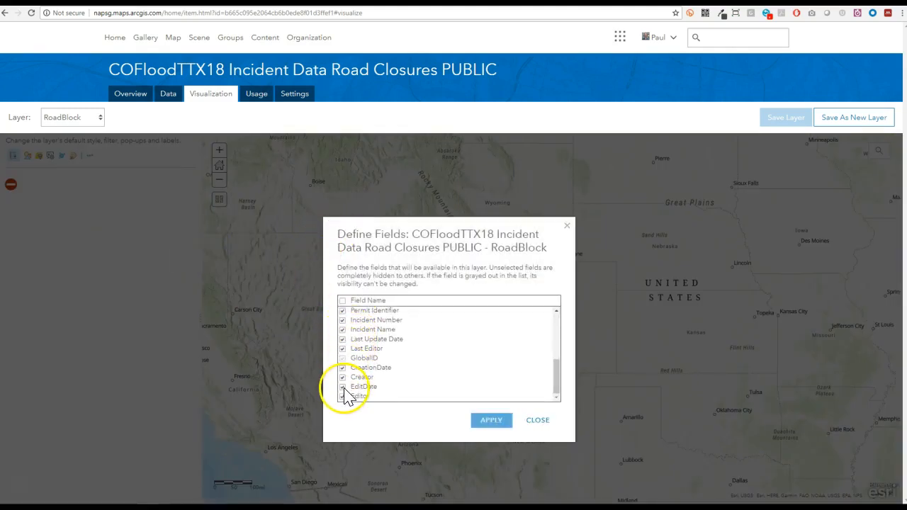
{"action": "left_click", "coordinate": [343, 379]}
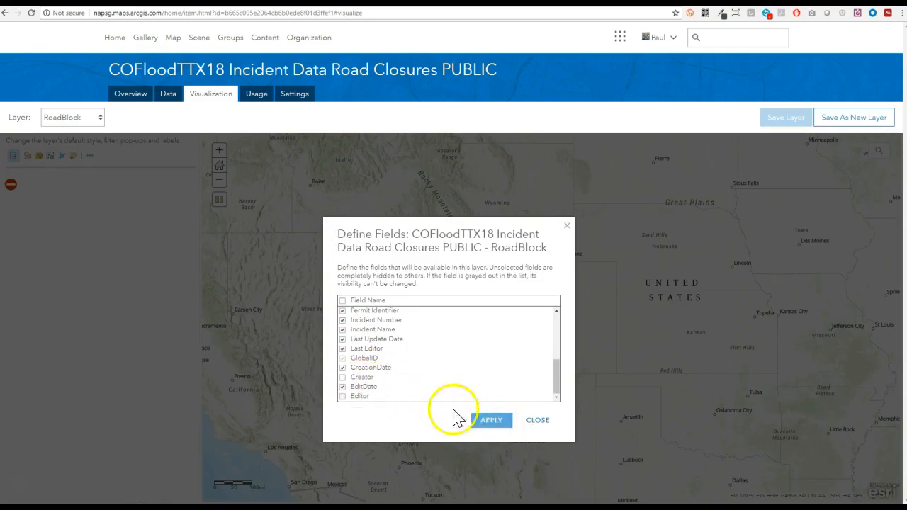
{"action": "left_click", "coordinate": [488, 421]}
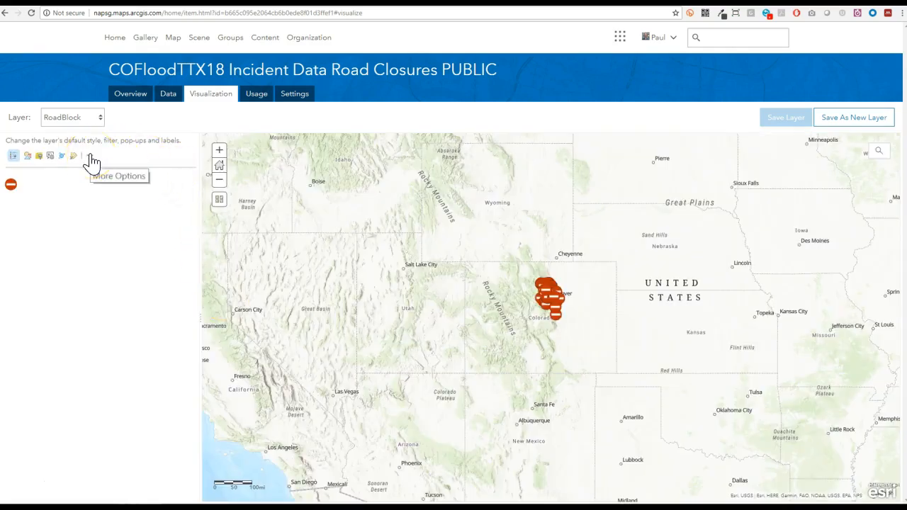
{"action": "left_click", "coordinate": [90, 157]}
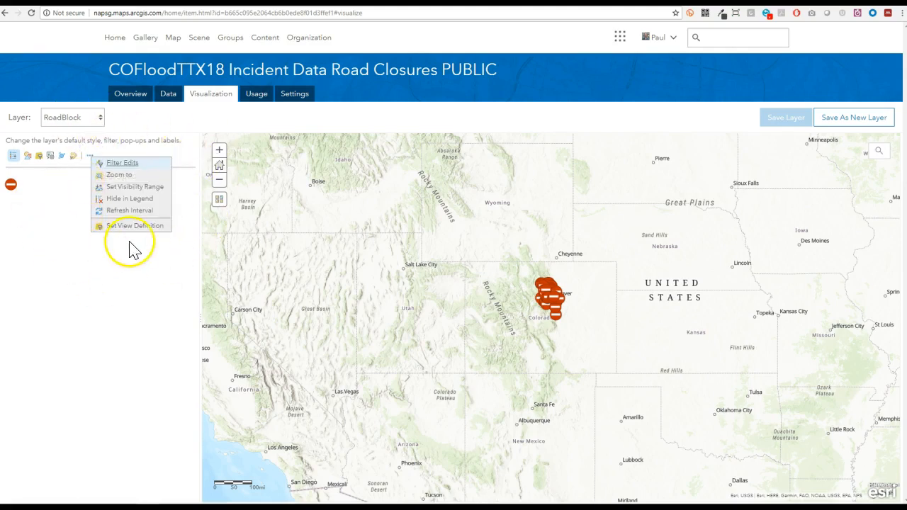
{"action": "left_click", "coordinate": [112, 314]}
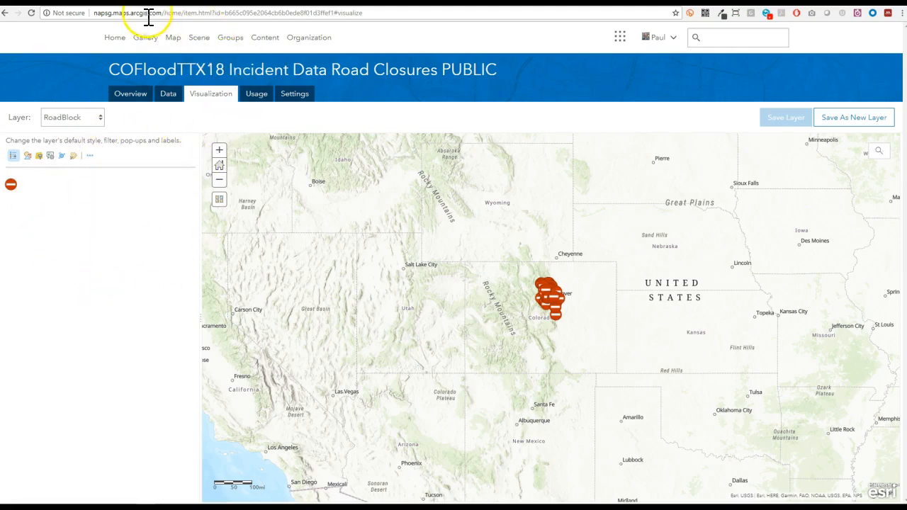
Step: Switch to the Mariposa County Public Information Map and examine the road blocks along Highway 49 beside the evacuation zones
{"action": "left_click", "coordinate": [67, 3]}
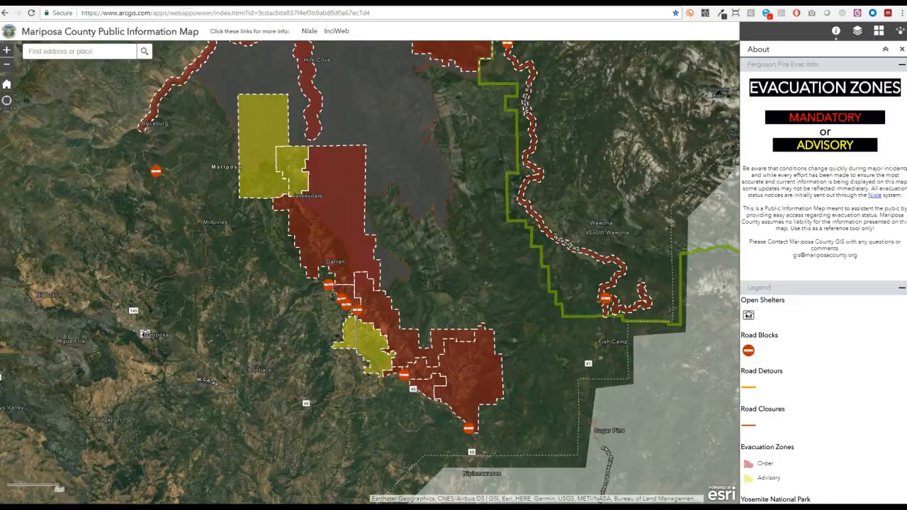
{"action": "left_click_drag", "start_coordinate": [315, 312], "coordinate": [229, 234]}
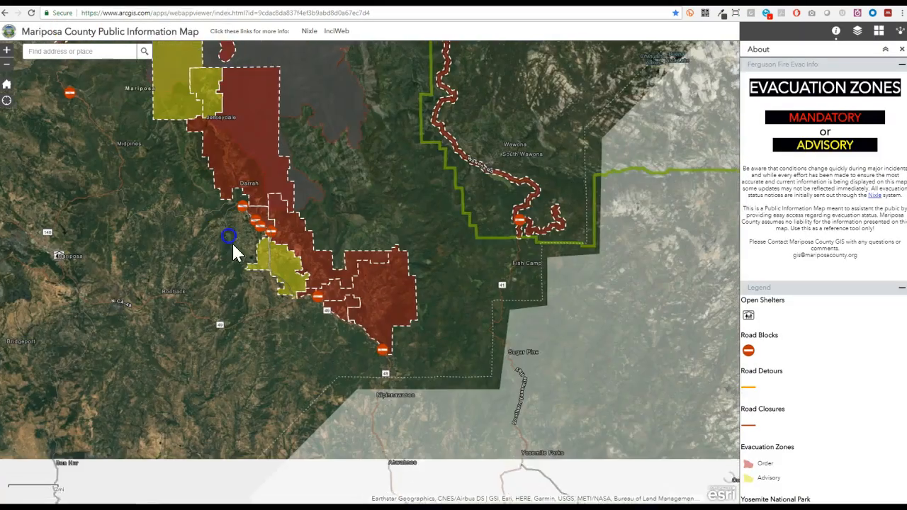
{"action": "scroll", "coordinate": [324, 324], "scroll_direction": "up", "scroll_amount": 1}
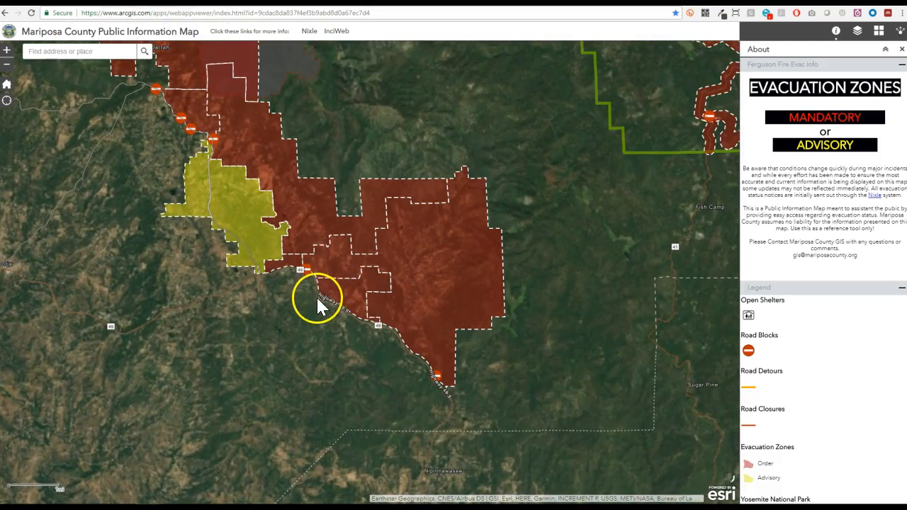
{"action": "scroll", "coordinate": [315, 296], "scroll_direction": "up", "scroll_amount": 1}
{"action": "left_click_drag", "start_coordinate": [294, 263], "coordinate": [330, 337]}
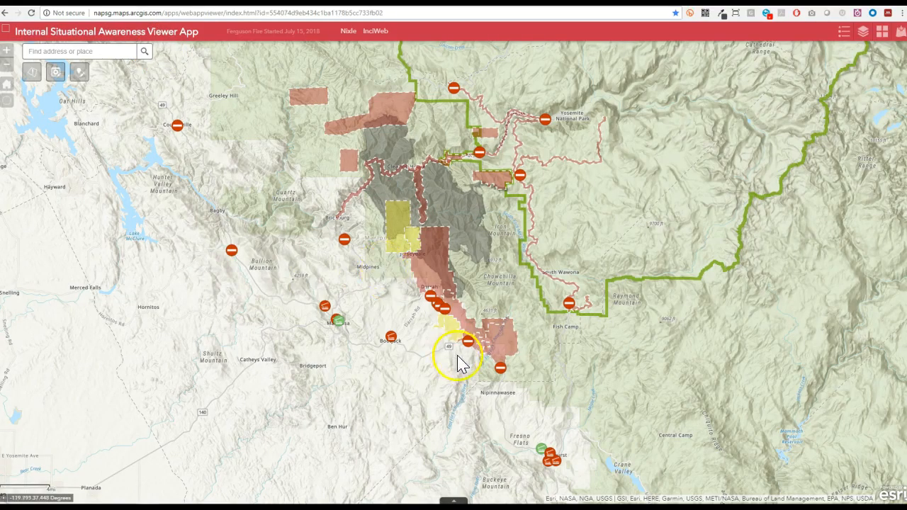
Step: In the Internal Situational Awareness Viewer App, inspect the Chowchilla Mountain Rd road block's attributes in the Smart Editor and close it
{"action": "left_click_drag", "start_coordinate": [452, 358], "coordinate": [425, 348]}
{"action": "scroll", "coordinate": [423, 322], "scroll_direction": "up", "scroll_amount": 5}
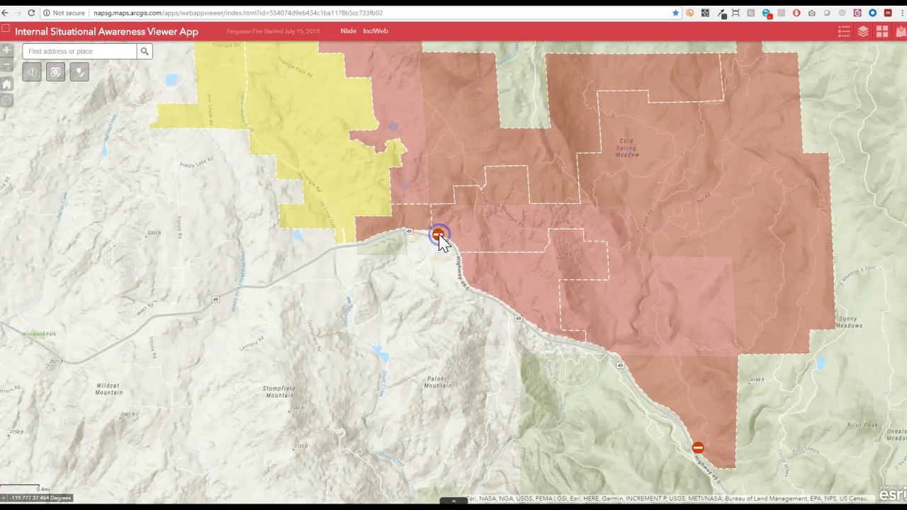
{"action": "left_click", "coordinate": [439, 237]}
{"action": "left_click", "coordinate": [558, 314]}
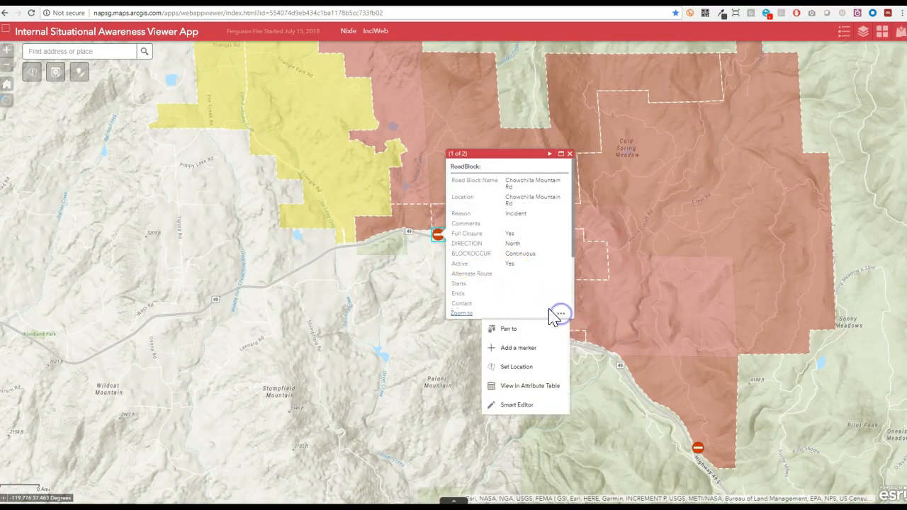
{"action": "left_click", "coordinate": [521, 407]}
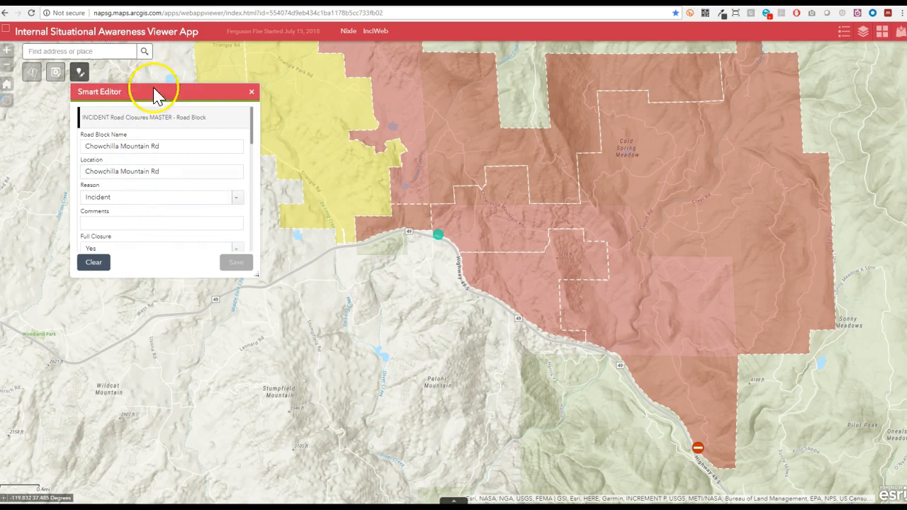
{"action": "scroll", "coordinate": [219, 150], "scroll_direction": "down", "scroll_amount": 10}
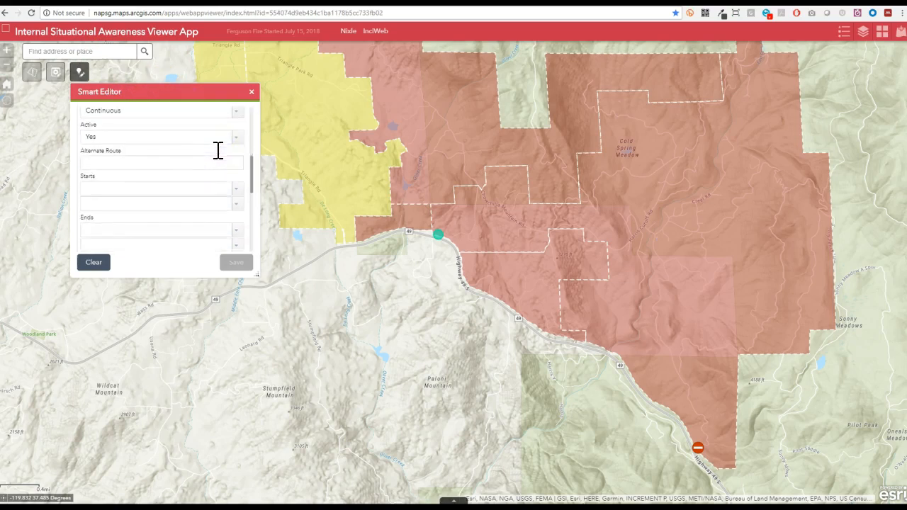
{"action": "scroll", "coordinate": [218, 151], "scroll_direction": "up", "scroll_amount": 10}
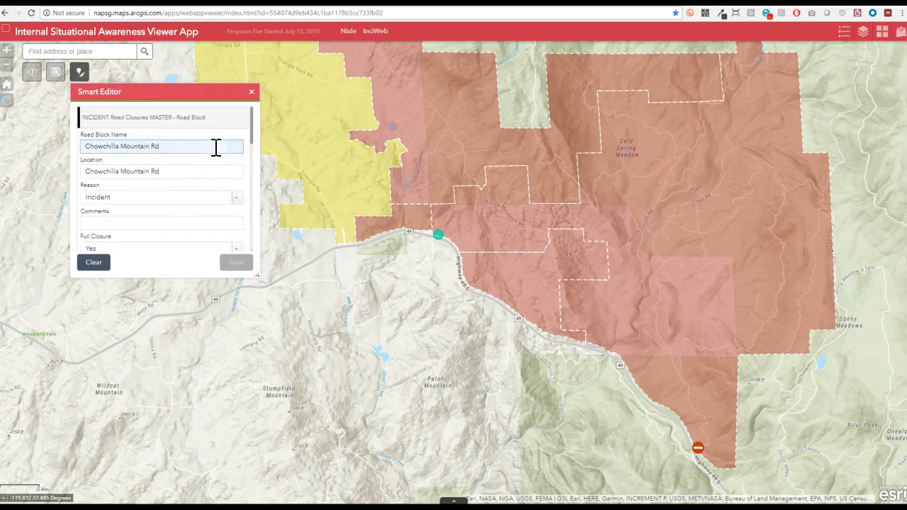
{"action": "left_click", "coordinate": [250, 93]}
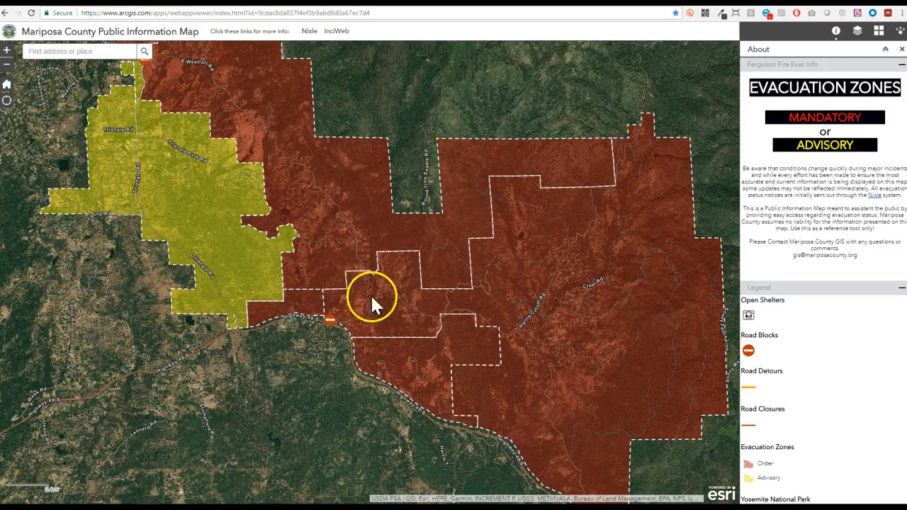
Step: Examine the evacuation zones and road blocks between Darrah and Highway 49 on the public information map
{"action": "scroll", "coordinate": [270, 233], "scroll_direction": "down", "scroll_amount": 1}
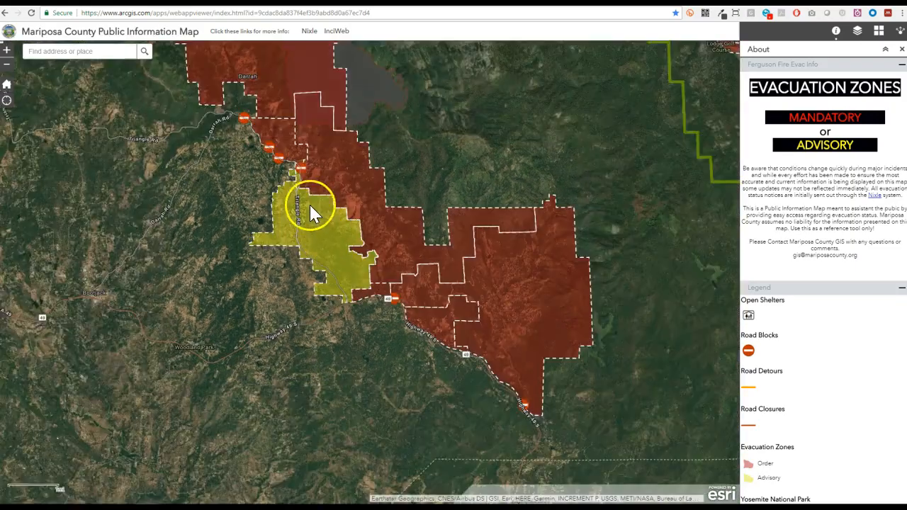
{"action": "left_click_drag", "start_coordinate": [308, 202], "coordinate": [306, 243]}
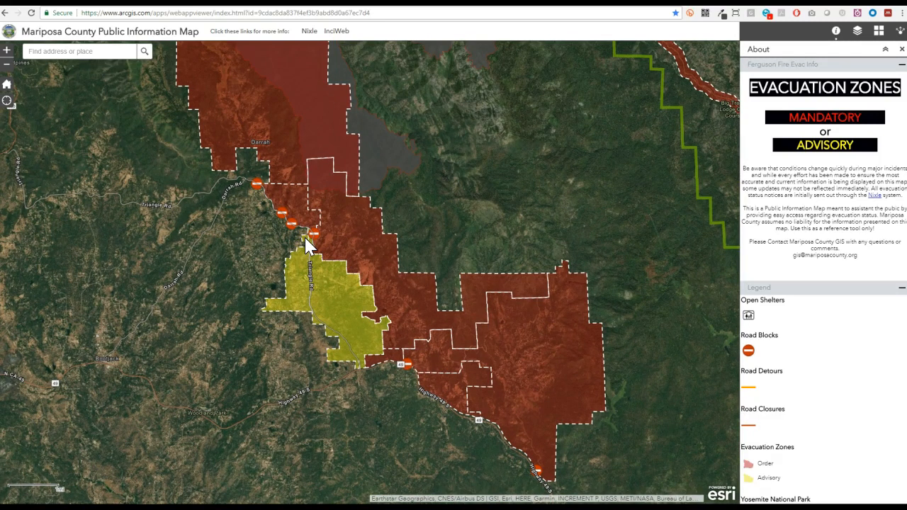
{"action": "left_click_drag", "start_coordinate": [305, 329], "coordinate": [258, 287]}
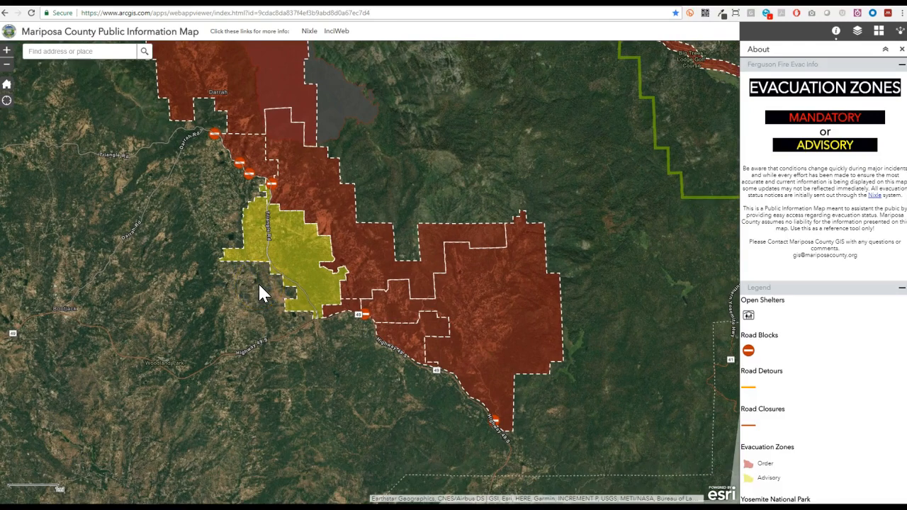
Step: Open the ArcGIS Blog article "Getting started with hosted feature layer views" and skim through it
{"action": "left_click", "coordinate": [417, 2]}
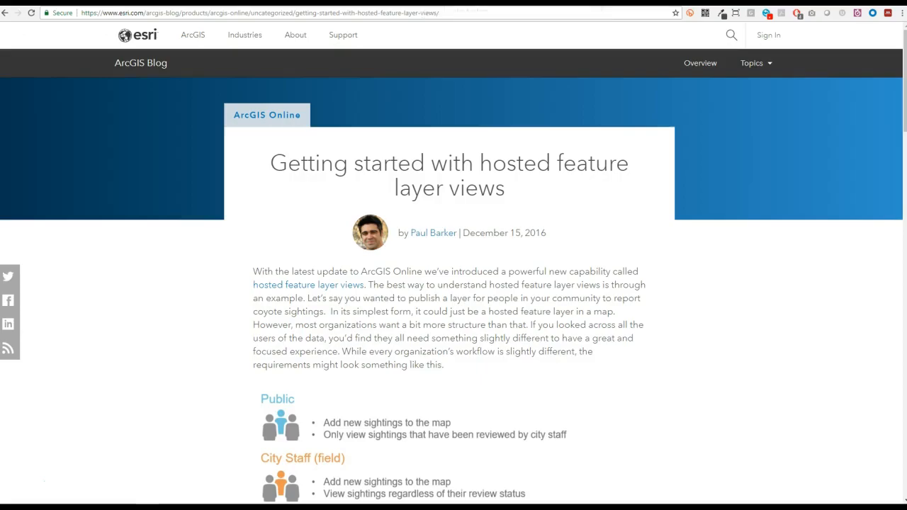
{"action": "left_click", "coordinate": [300, 14]}
{"action": "left_click", "coordinate": [338, 301]}
{"action": "scroll", "coordinate": [542, 284], "scroll_direction": "down", "scroll_amount": 3}
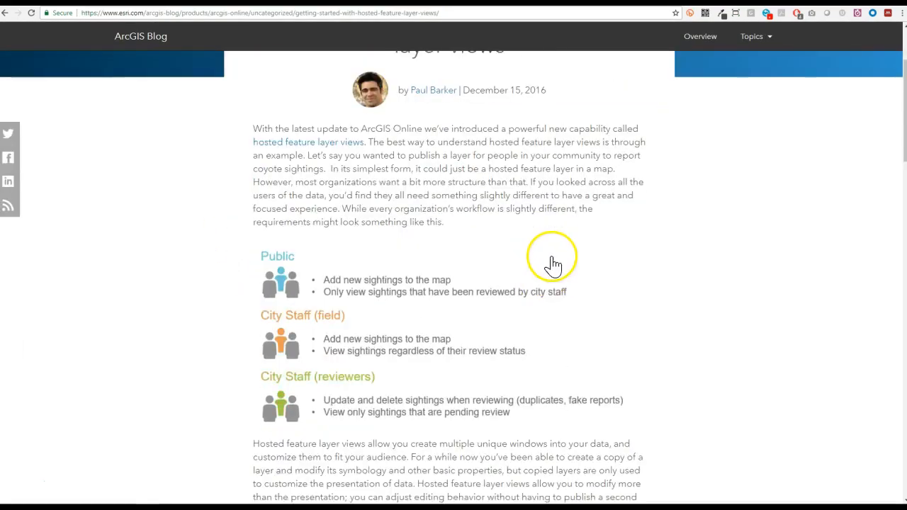
{"action": "scroll", "coordinate": [554, 249], "scroll_direction": "down", "scroll_amount": 7}
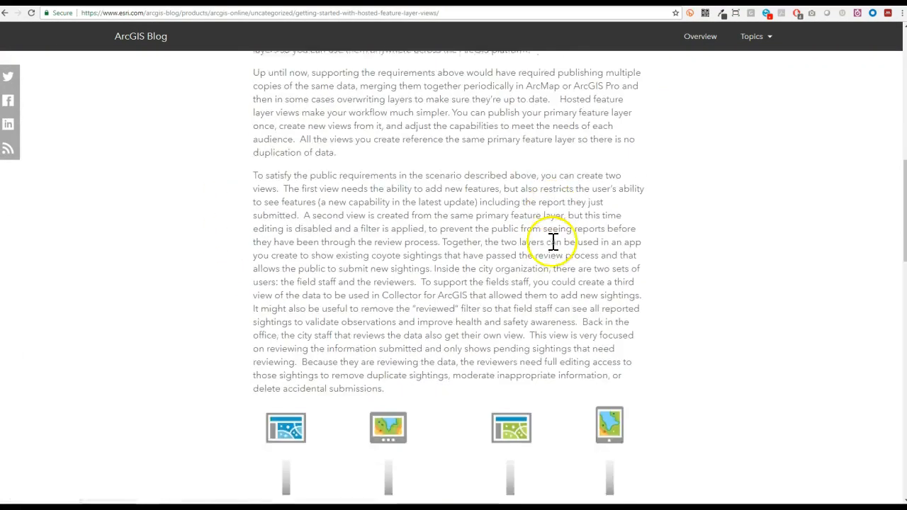
{"action": "scroll", "coordinate": [553, 249], "scroll_direction": "down", "scroll_amount": 6}
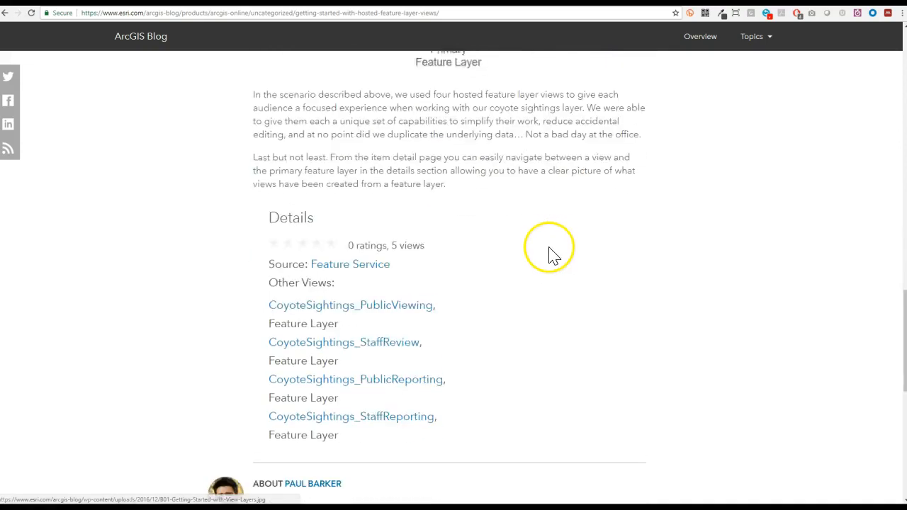
{"action": "scroll", "coordinate": [549, 252], "scroll_direction": "up", "scroll_amount": 8}
{"action": "scroll", "coordinate": [545, 253], "scroll_direction": "up", "scroll_amount": 8}
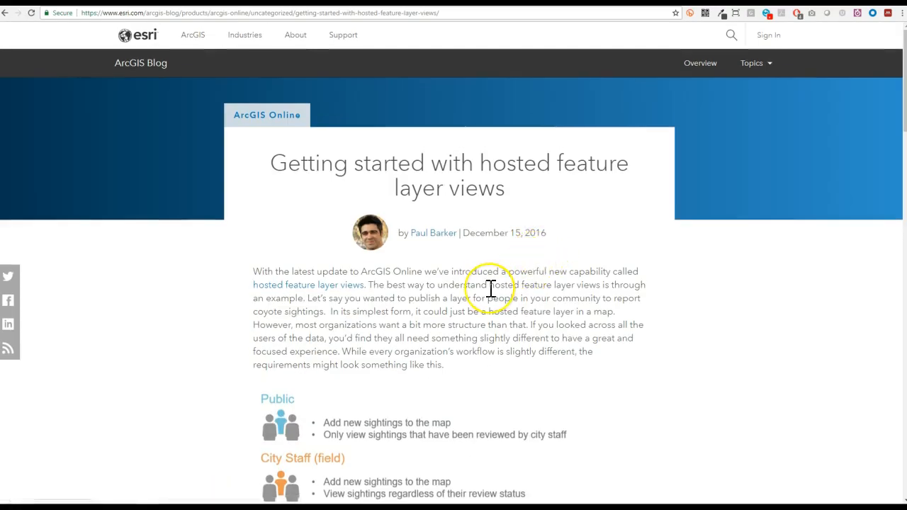